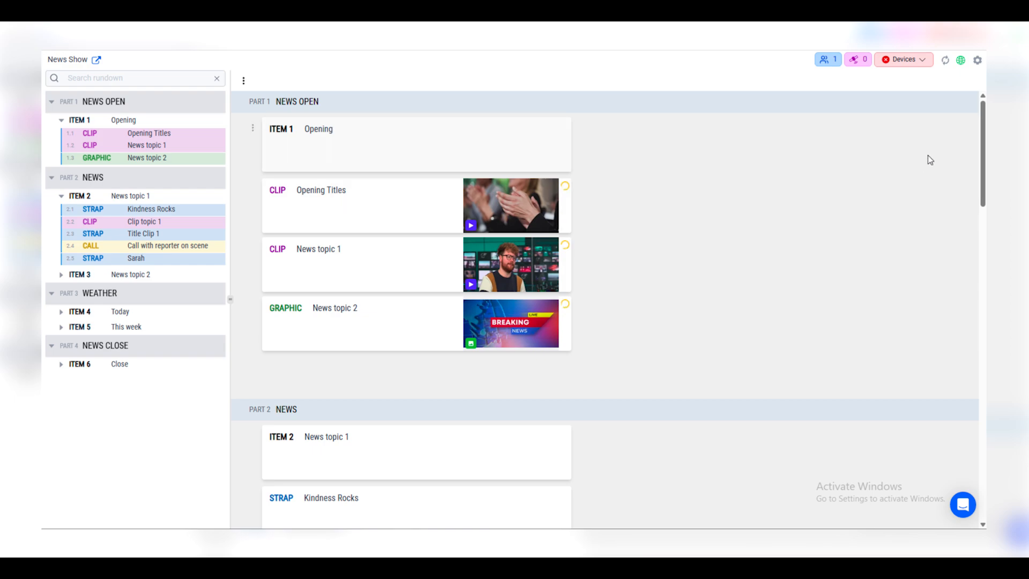
Start connecting a new device to the News Show rundown and choose vMix as its device type
left_click(908, 67)
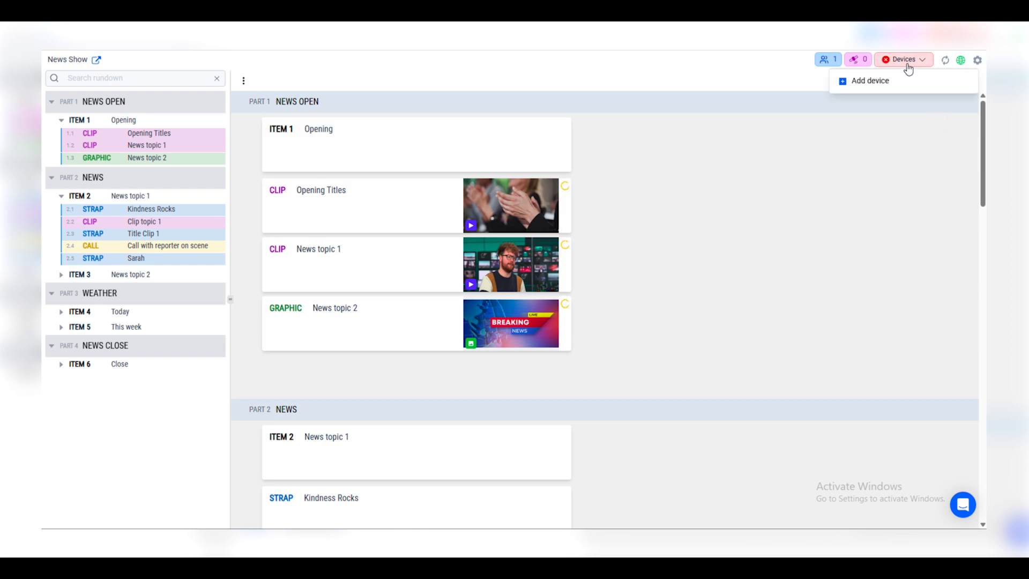
left_click(875, 80)
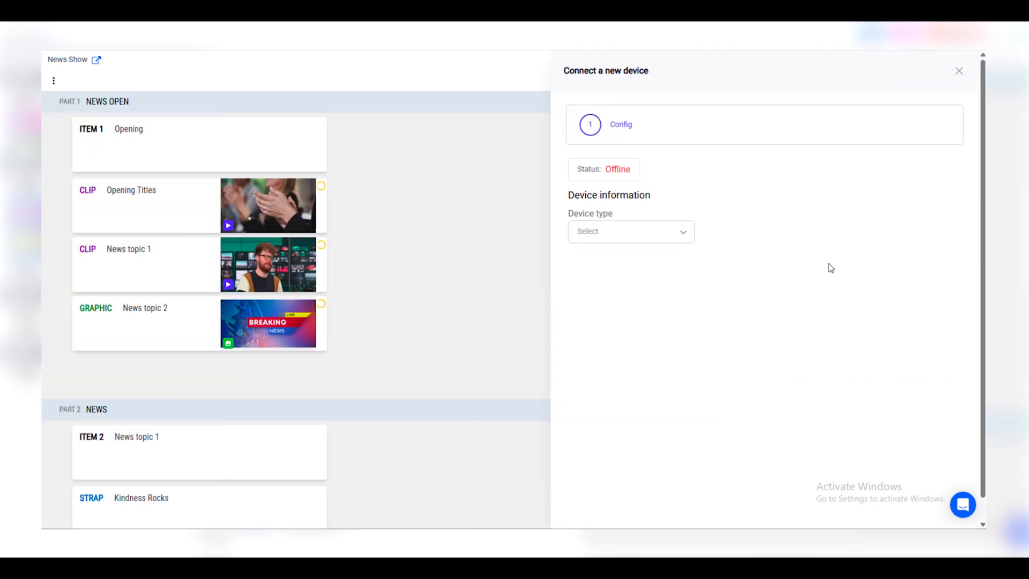
left_click(603, 237)
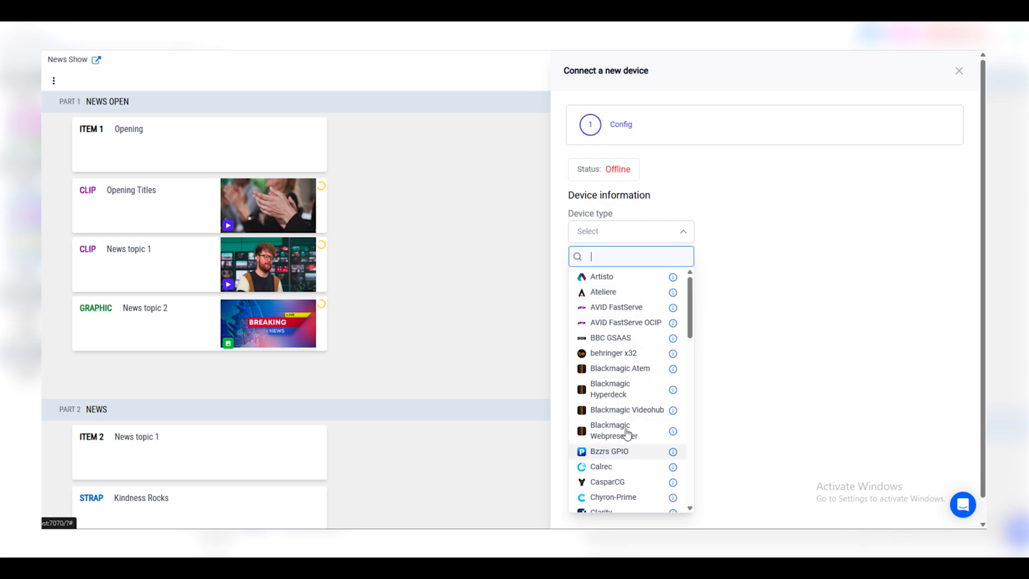
type("vmix")
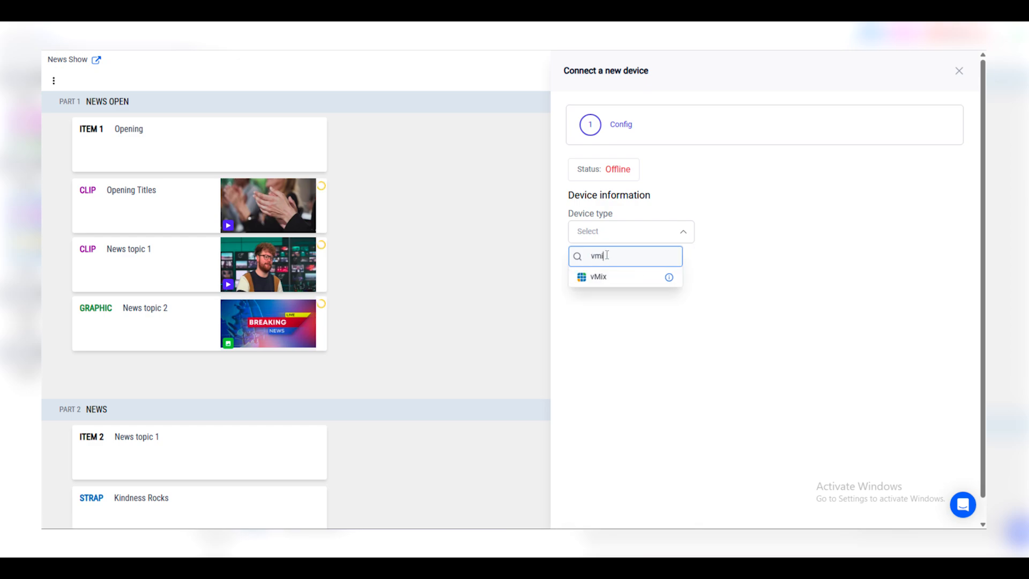
left_click(621, 278)
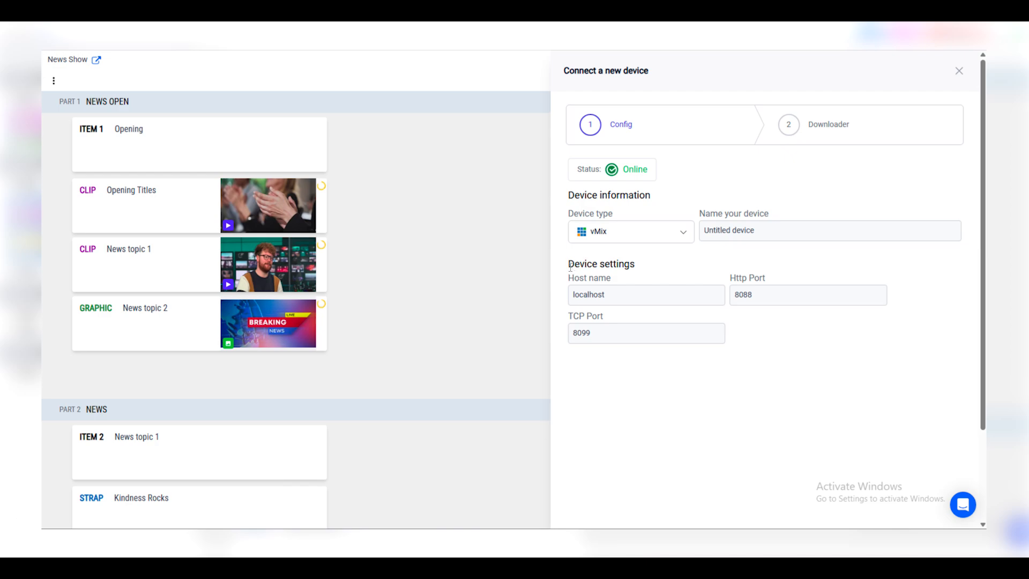
left_click_drag(569, 269, 638, 267)
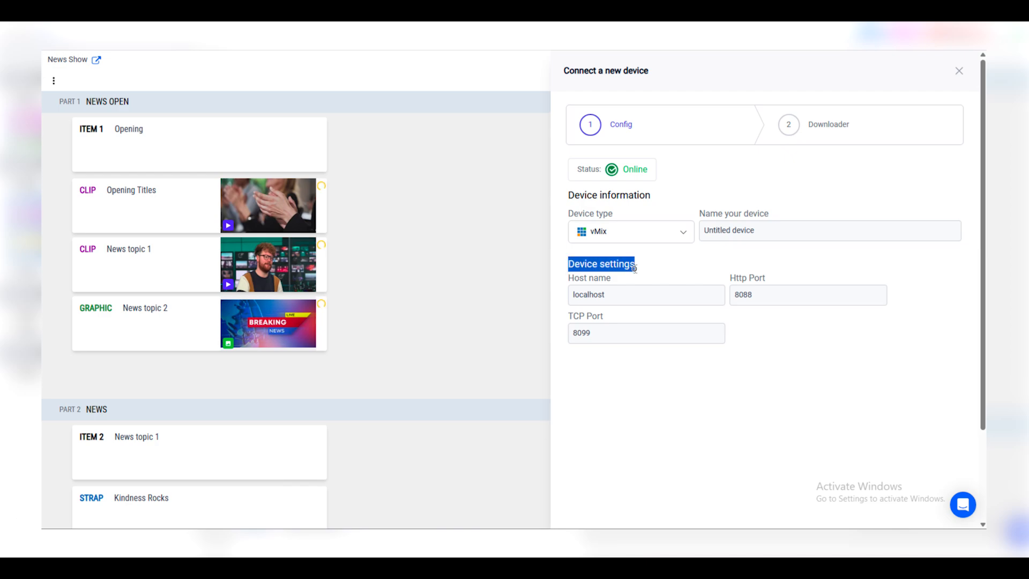
left_click(648, 374)
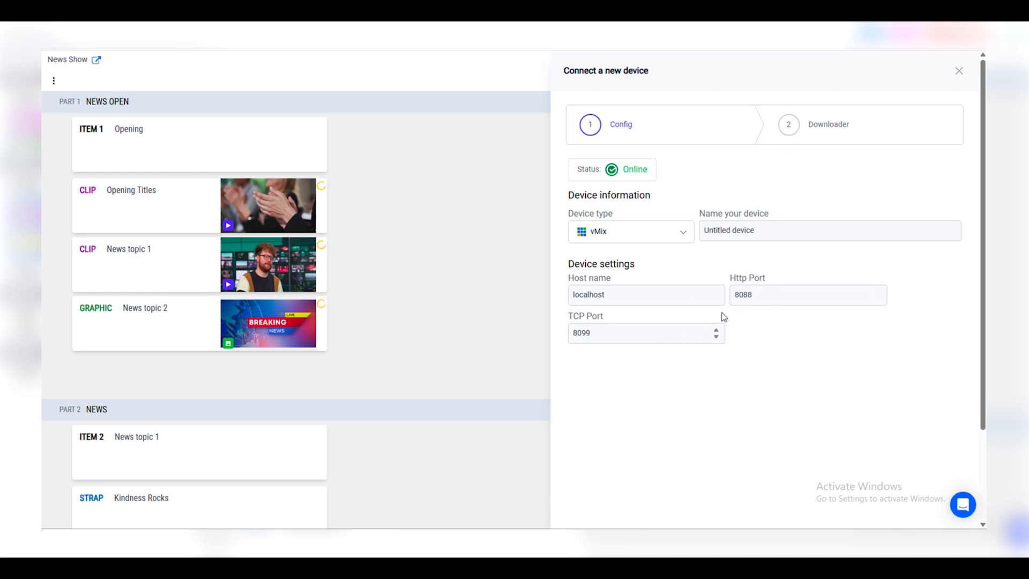
Name the new device vMix
left_click(769, 231)
left_click_drag(774, 231, 683, 237)
type("vMix")
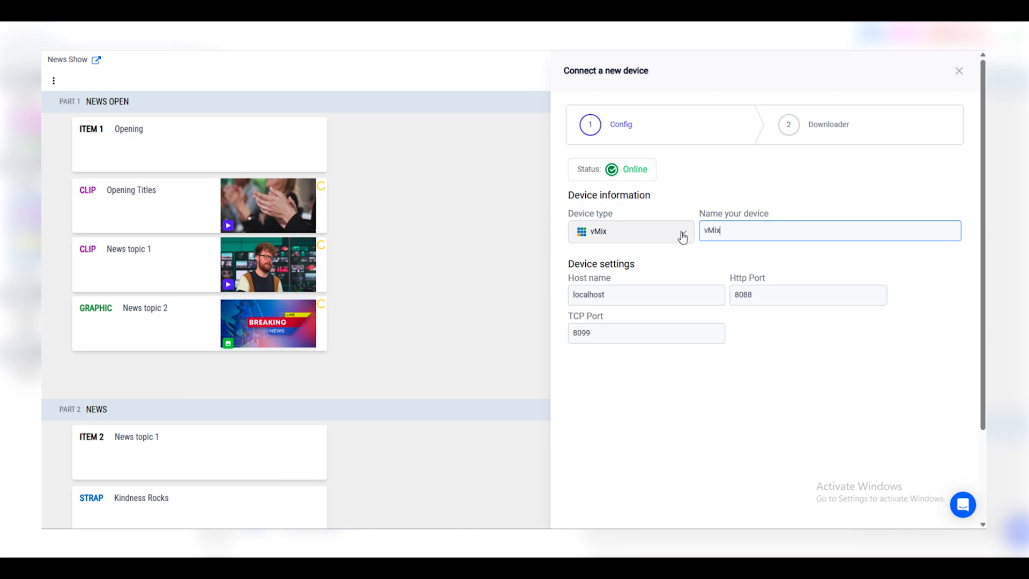
left_click(760, 257)
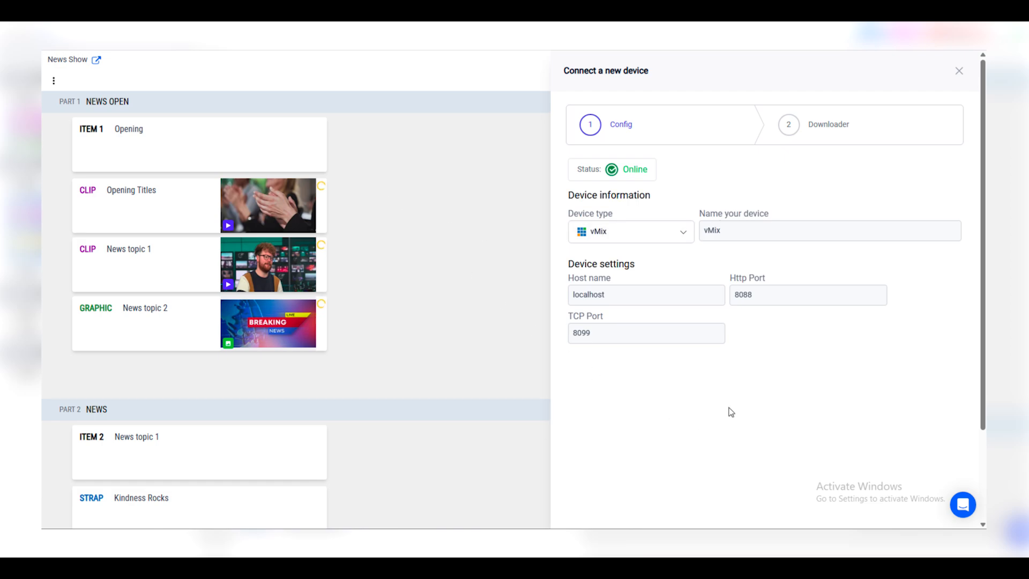
In the downloader settings, set both the download folder and the device media folder to C:\Users\desk_\Documents\Automator
left_click(829, 128)
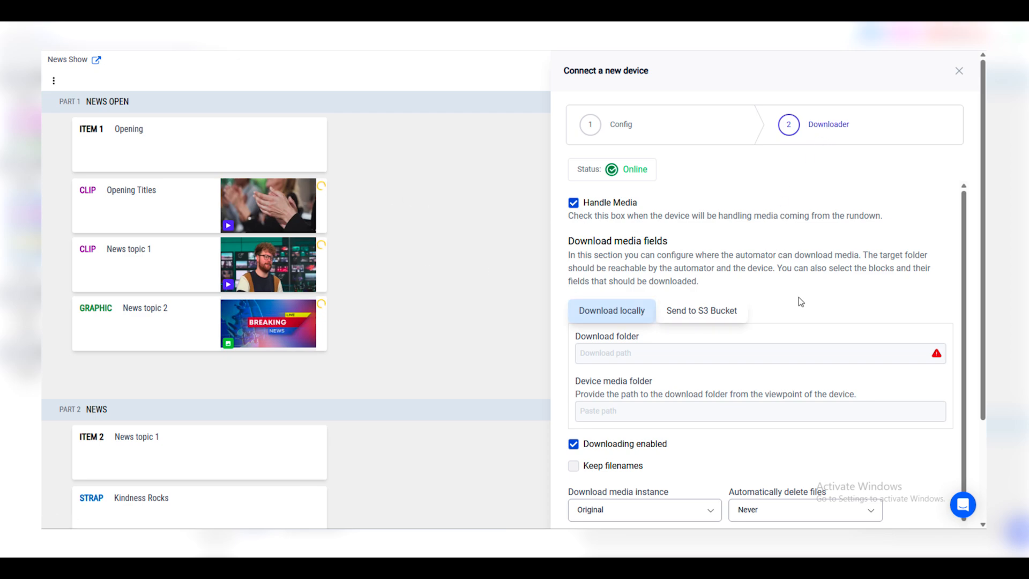
scroll(801, 301, "down", 2)
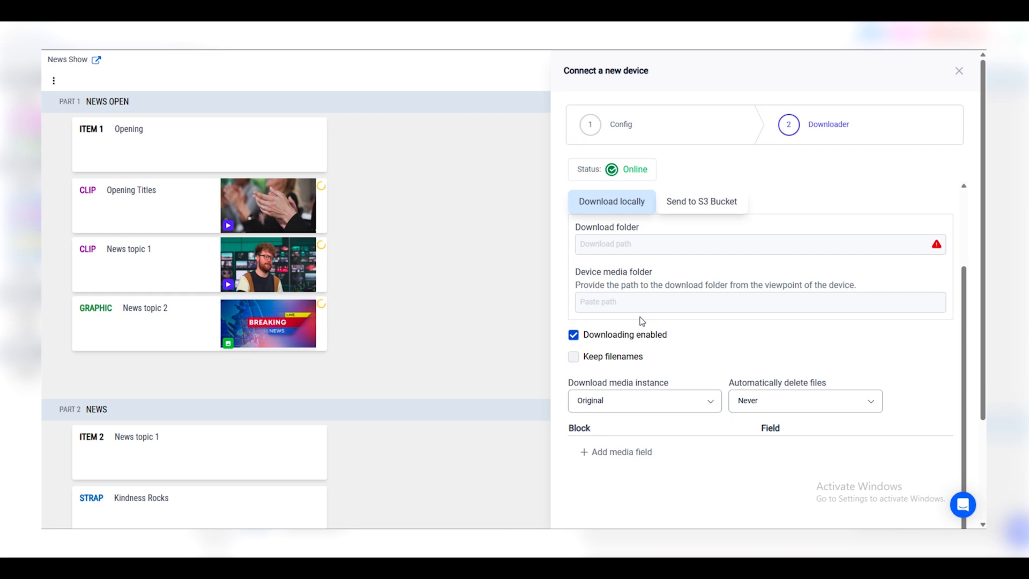
left_click(626, 242)
type("C:\\Users\\desk_\\Documents\\Automator")
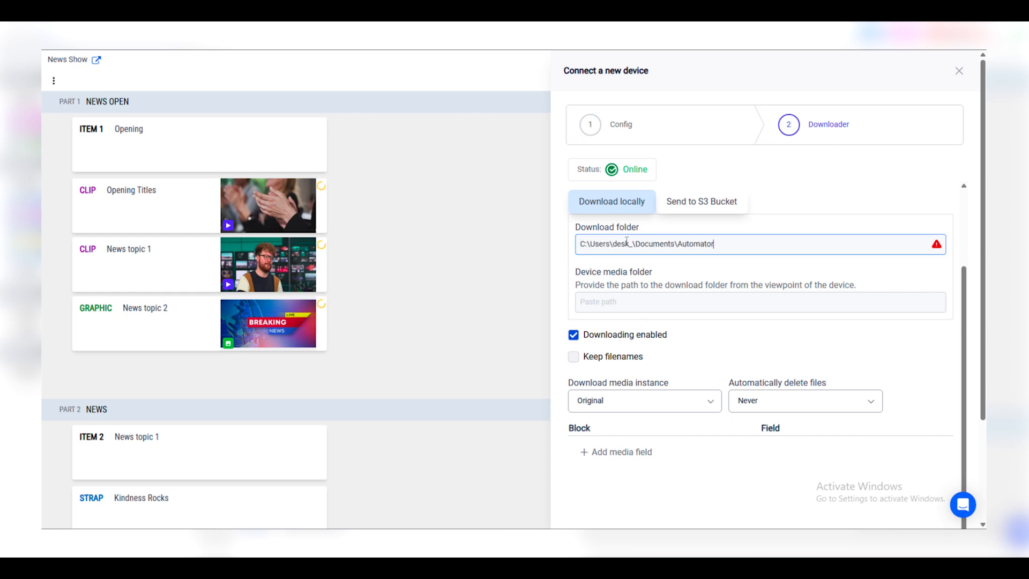
left_click(637, 306)
type("C:\\Users\\desk_\\Documents\\Automator")
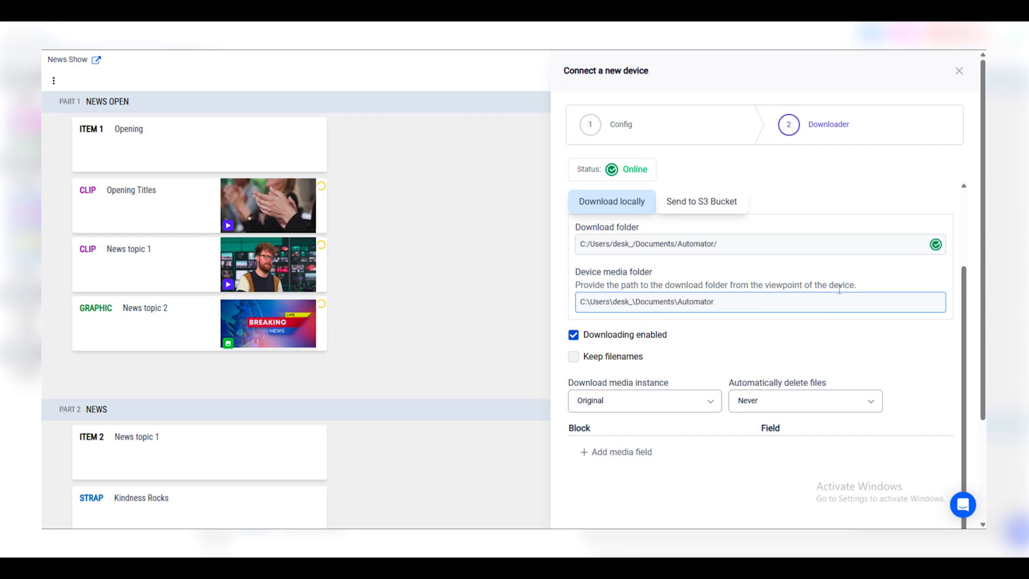
left_click(857, 283)
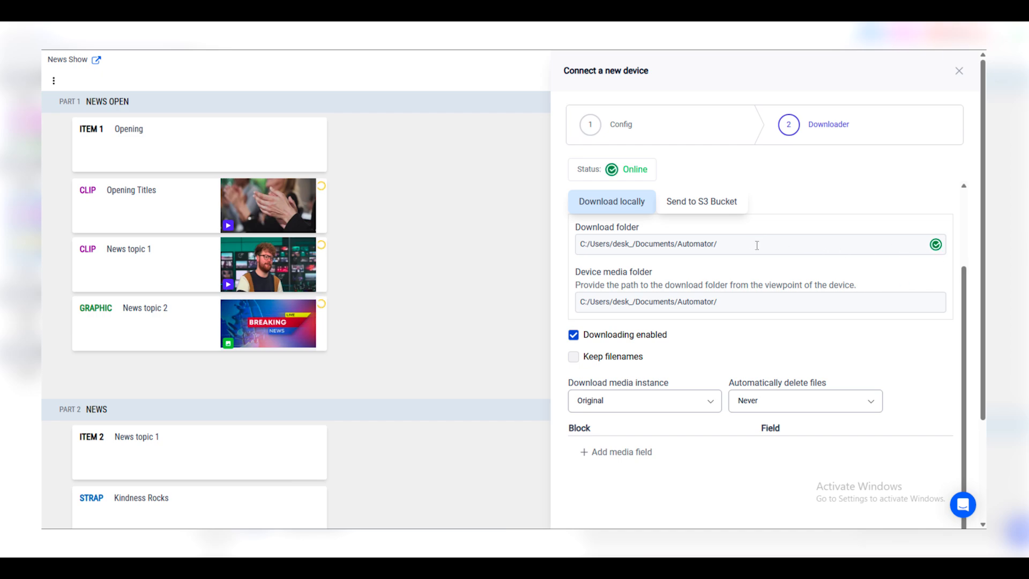
Review the available options for the download media instance and for automatically deleting files
scroll(759, 252, "down", 2)
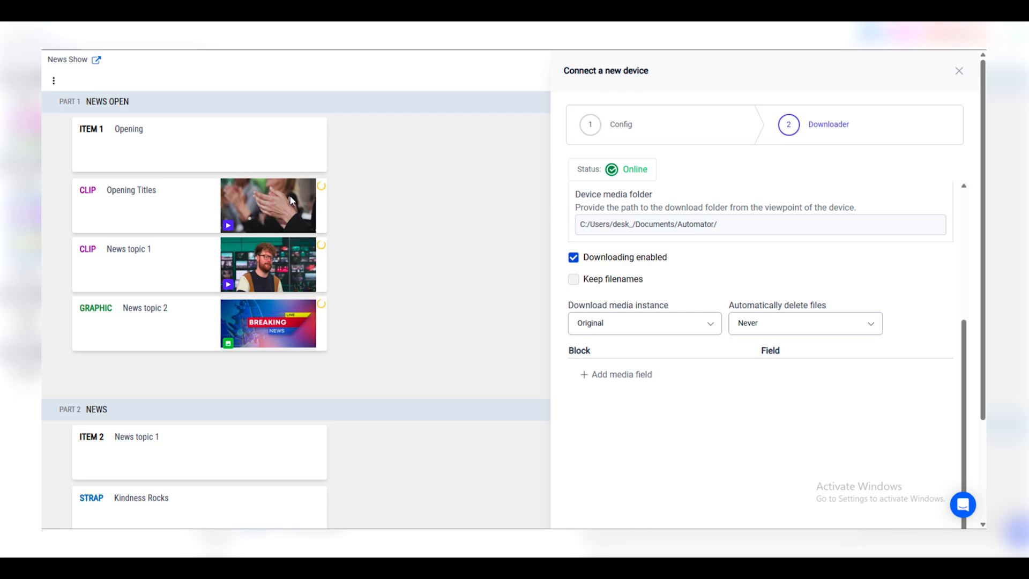
left_click(631, 327)
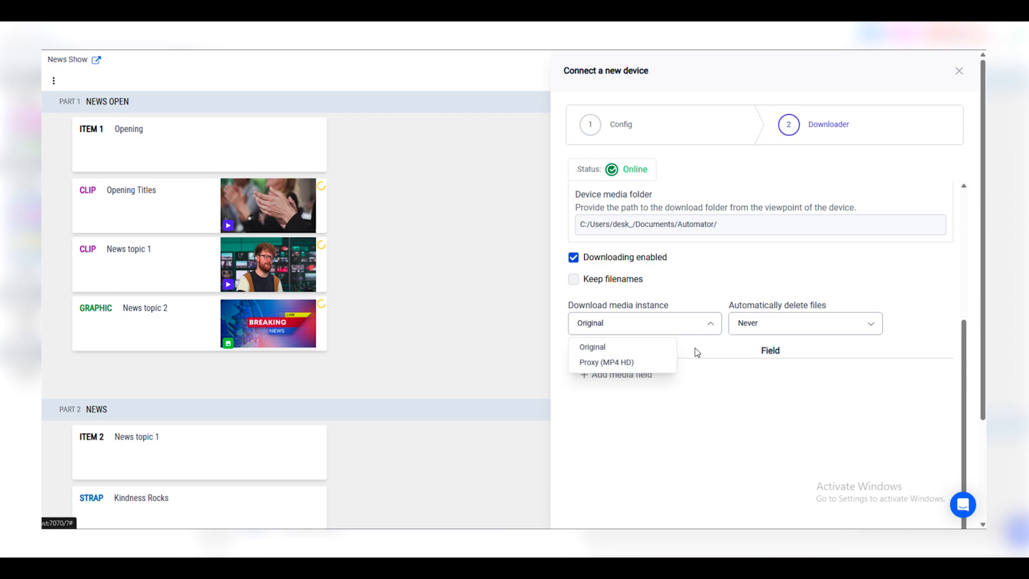
left_click(721, 296)
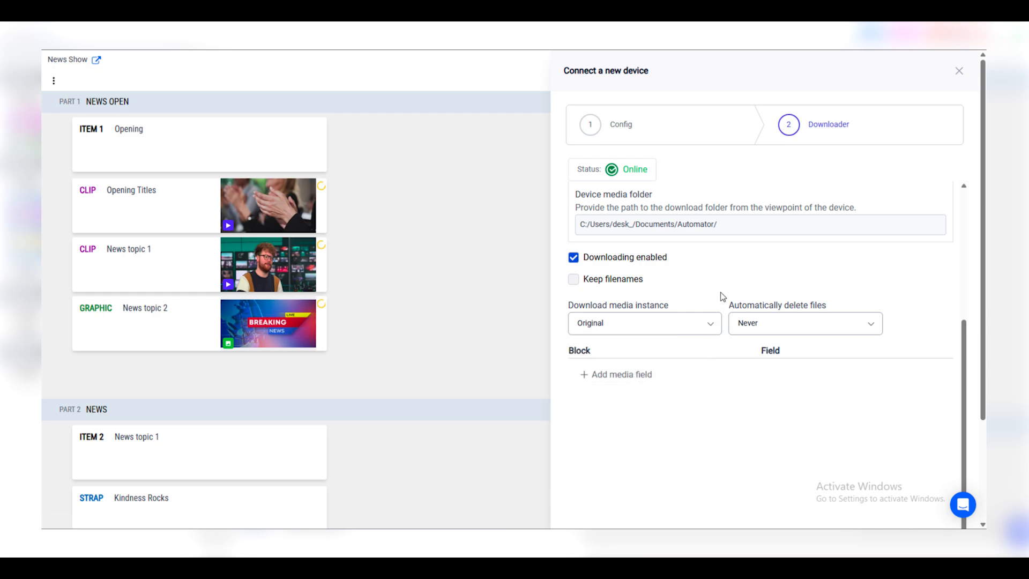
left_click(818, 329)
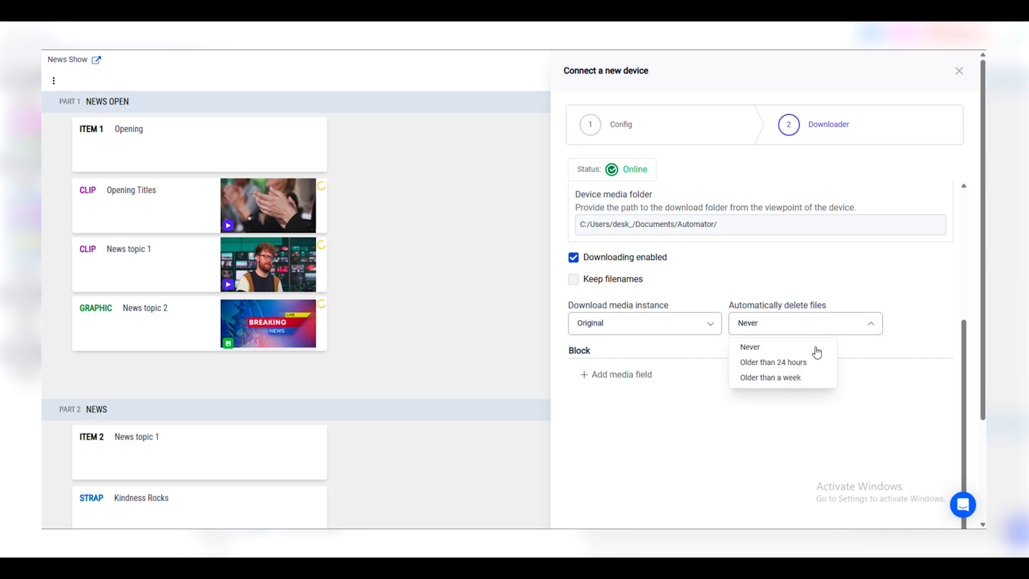
left_click(922, 311)
Add download media fields for the CLIP, GRAPHIC and AUDIO blocks
scroll(652, 382, "down", 2)
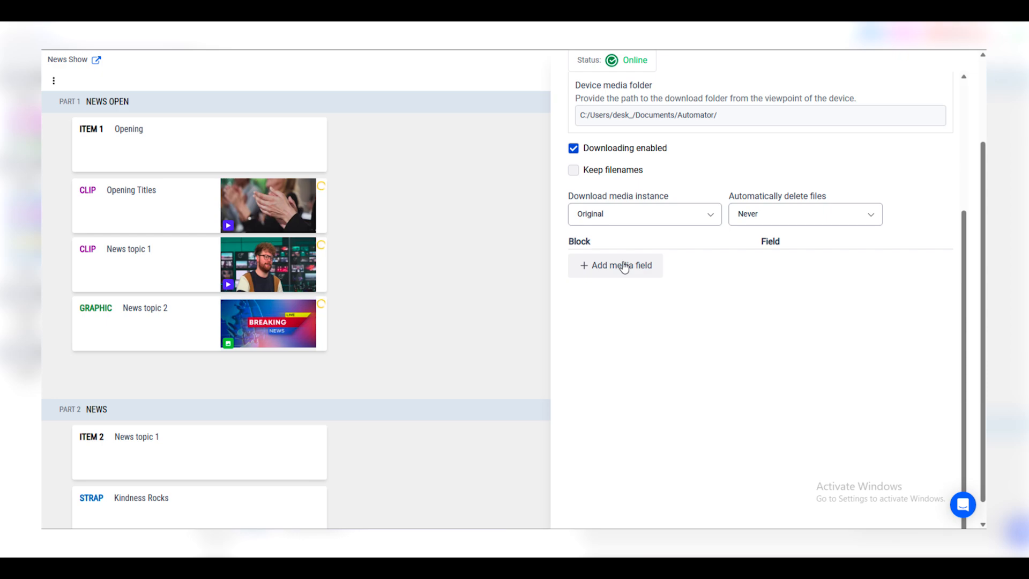
left_click(624, 266)
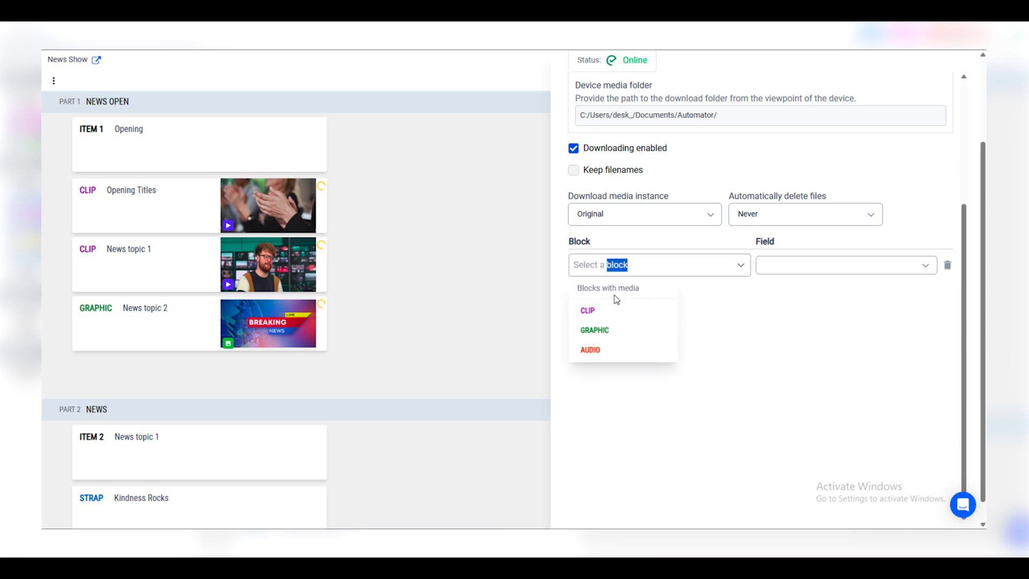
left_click(588, 312)
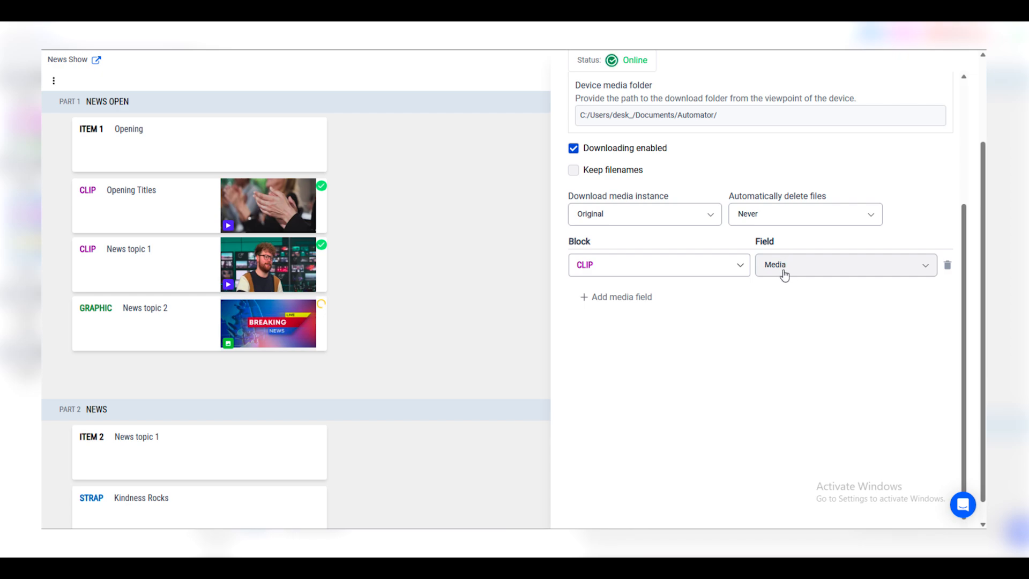
left_click(594, 300)
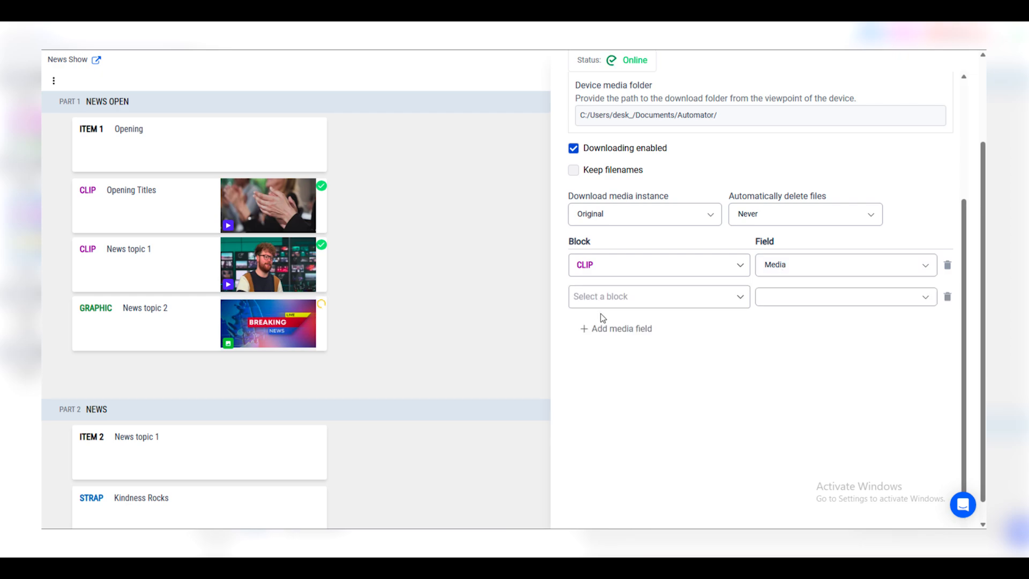
left_click(604, 296)
left_click(597, 361)
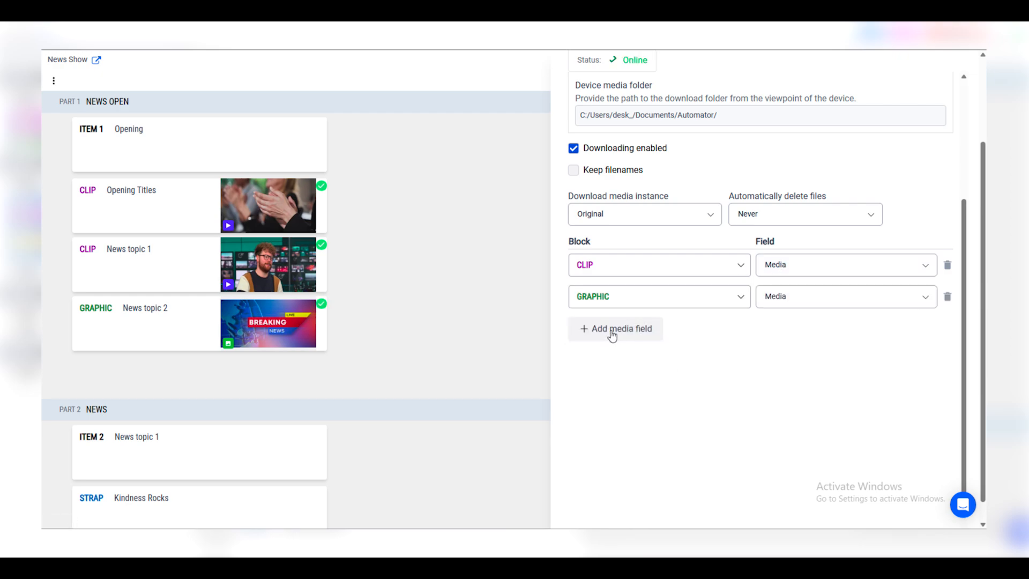
left_click(613, 335)
left_click(620, 328)
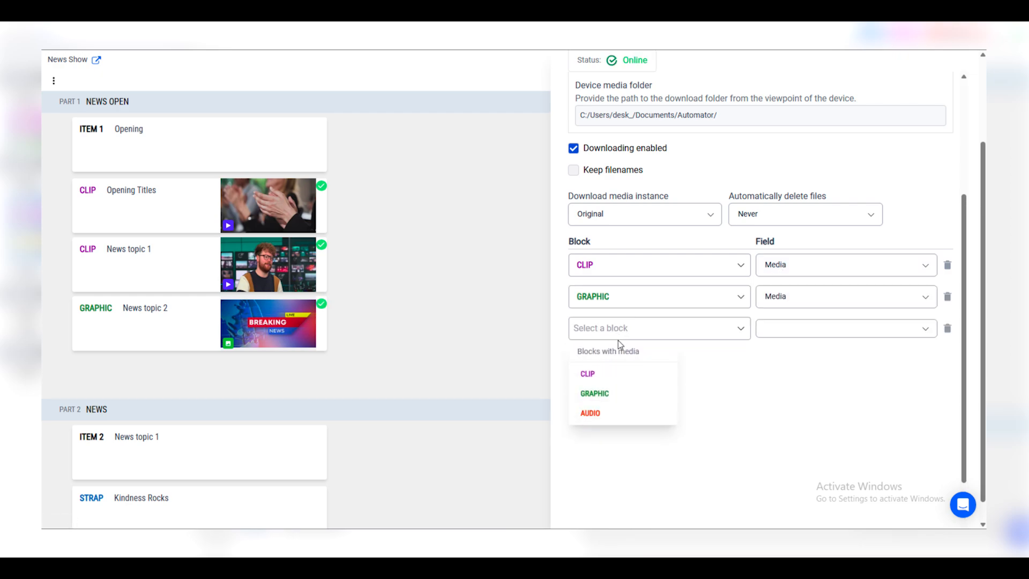
left_click(591, 413)
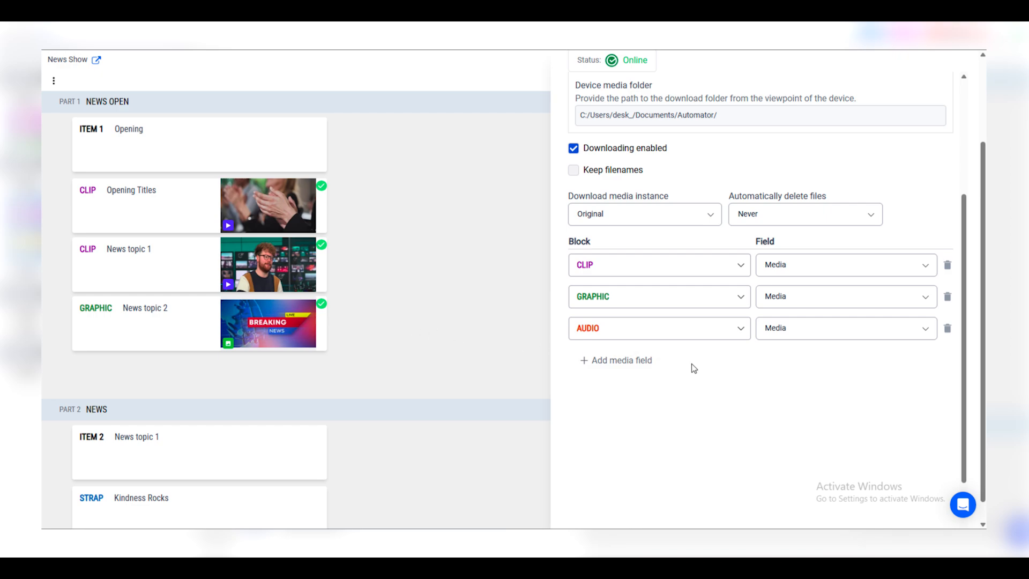
Check the vMix downloader settings from the beginning and close the device setup
scroll(692, 367, "up", 4)
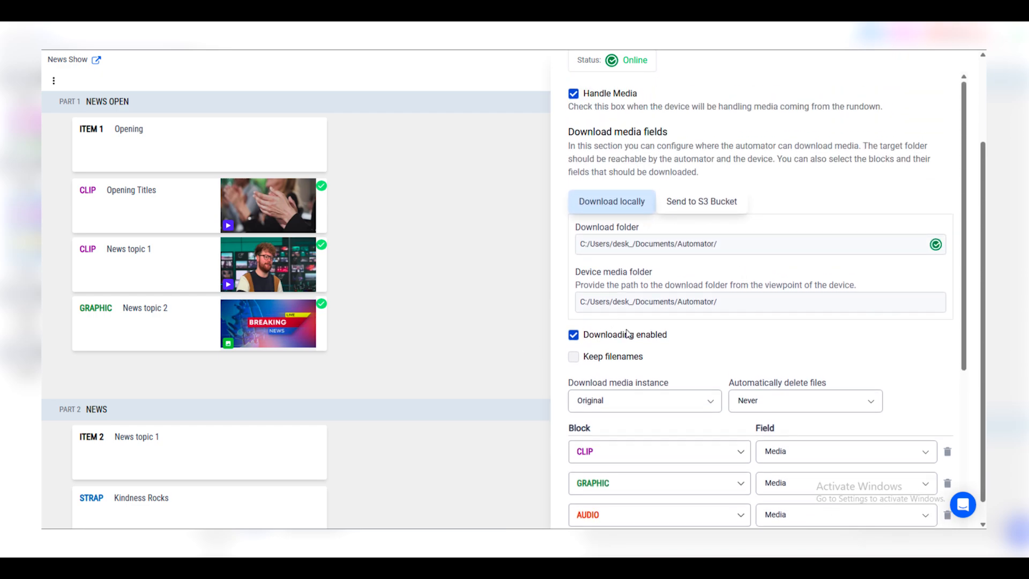
scroll(852, 137, "up", 3)
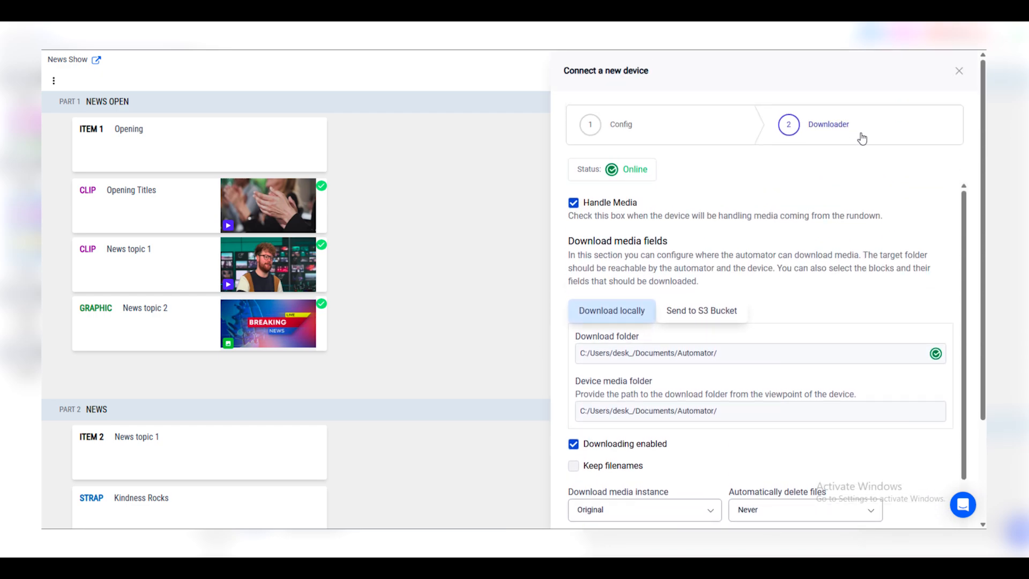
left_click(959, 73)
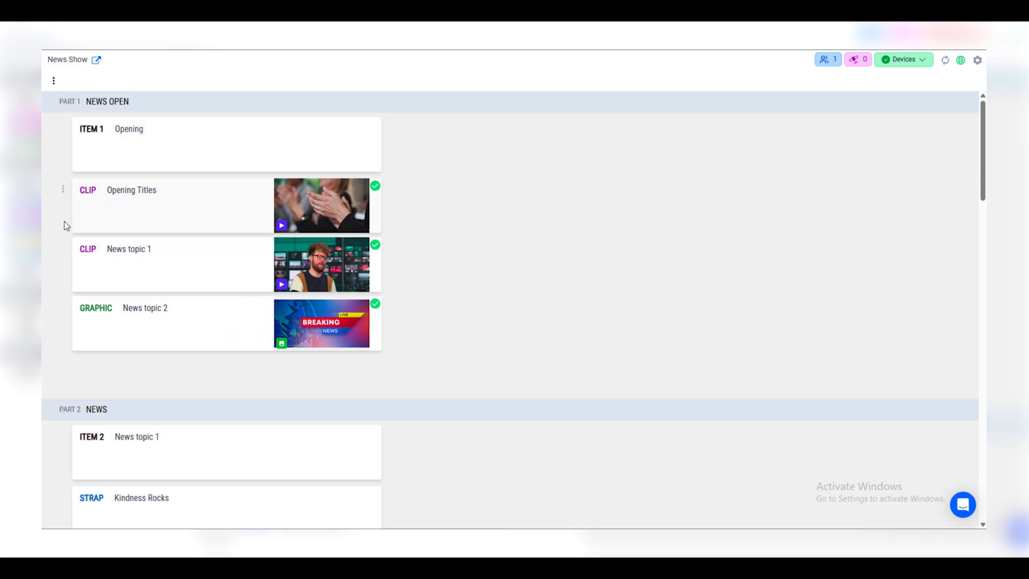
Open the automation configuration of the Opening Titles CLIP block and widen the triggers area
left_click(63, 190)
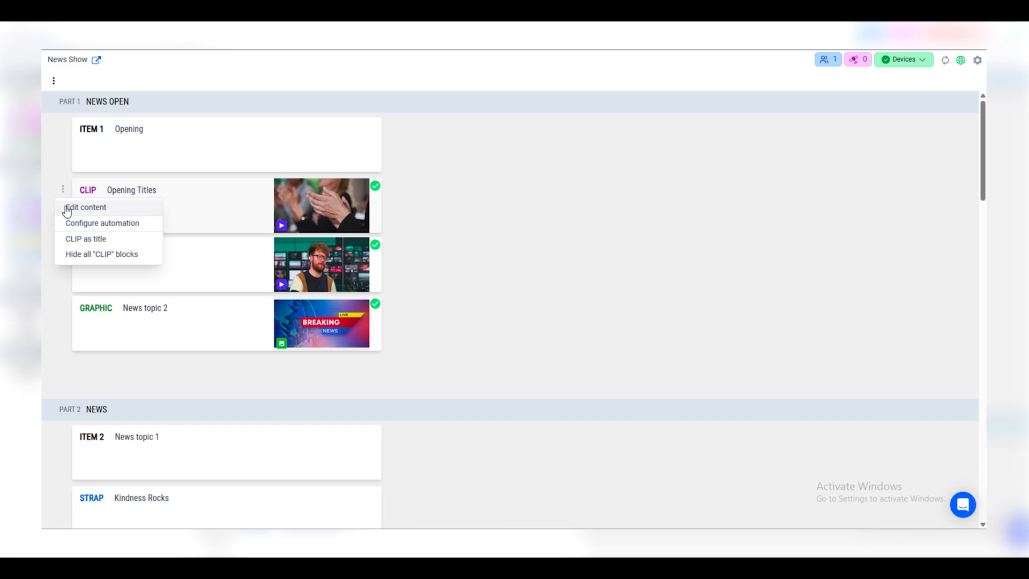
left_click(69, 223)
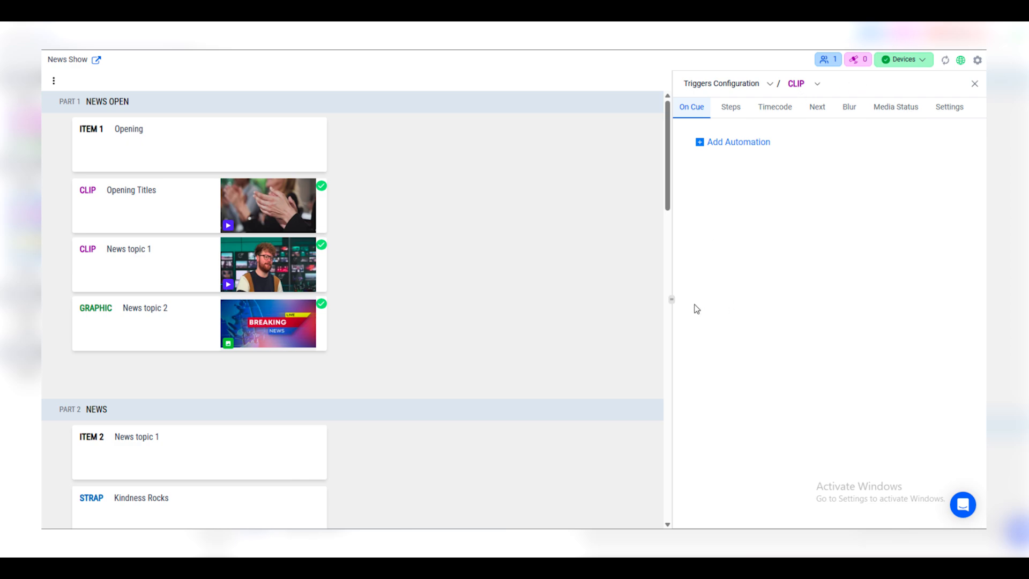
left_click_drag(670, 299, 578, 300)
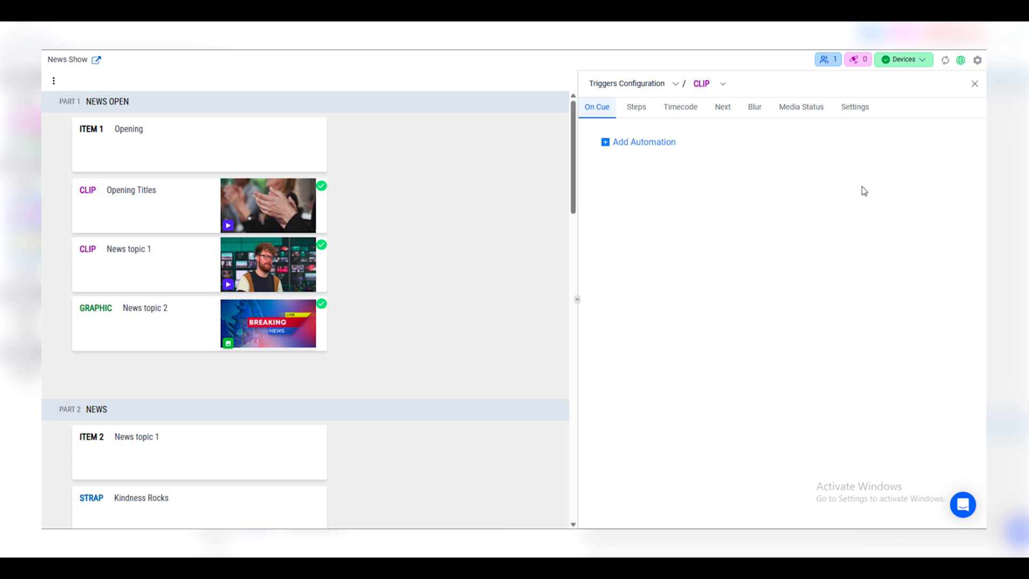
Add an On Cue automation for the CLIP blocks
left_click(642, 145)
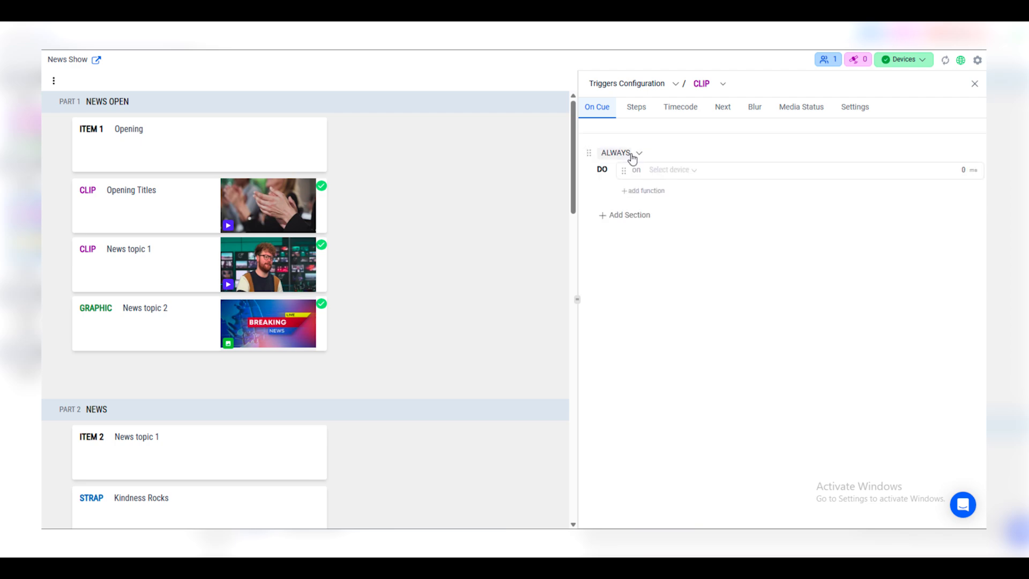
left_click(626, 158)
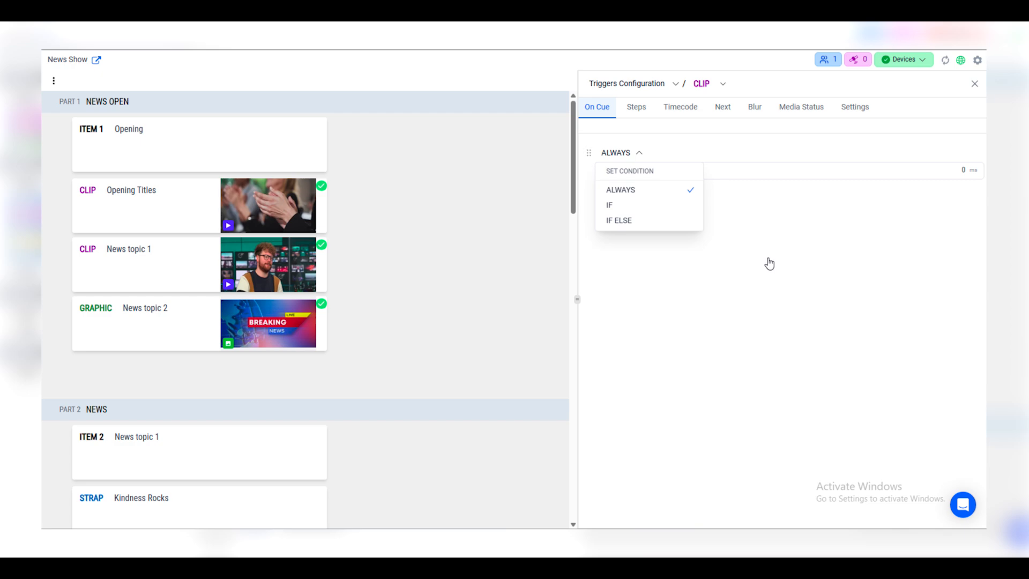
double_click(635, 204)
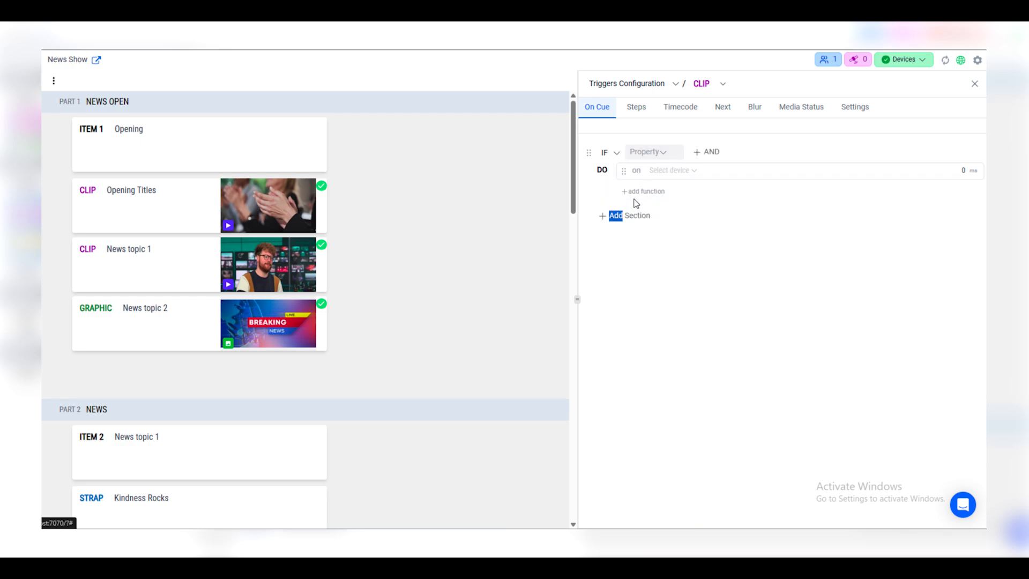
left_click(650, 152)
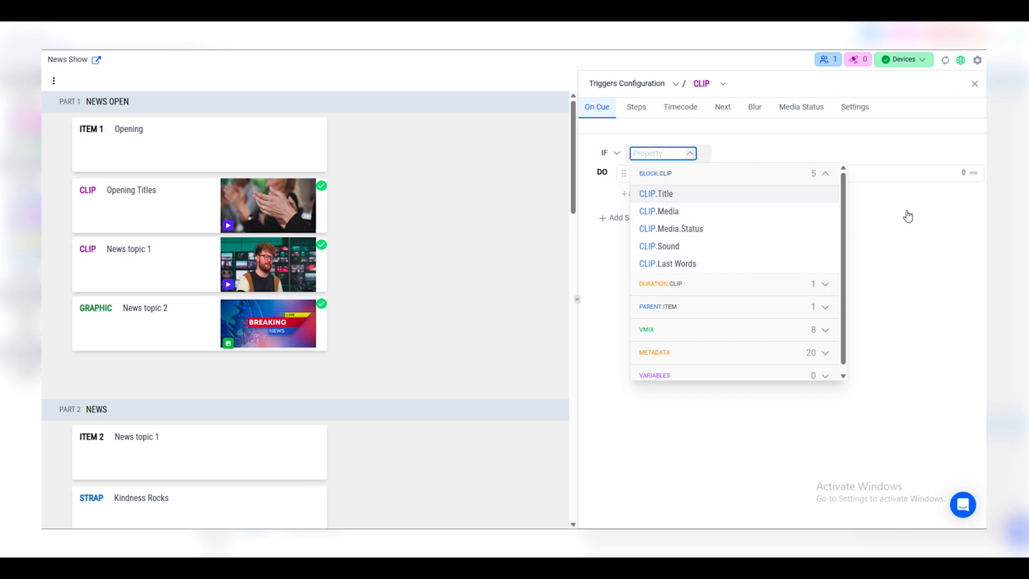
left_click(609, 154)
left_click(609, 154)
left_click(612, 192)
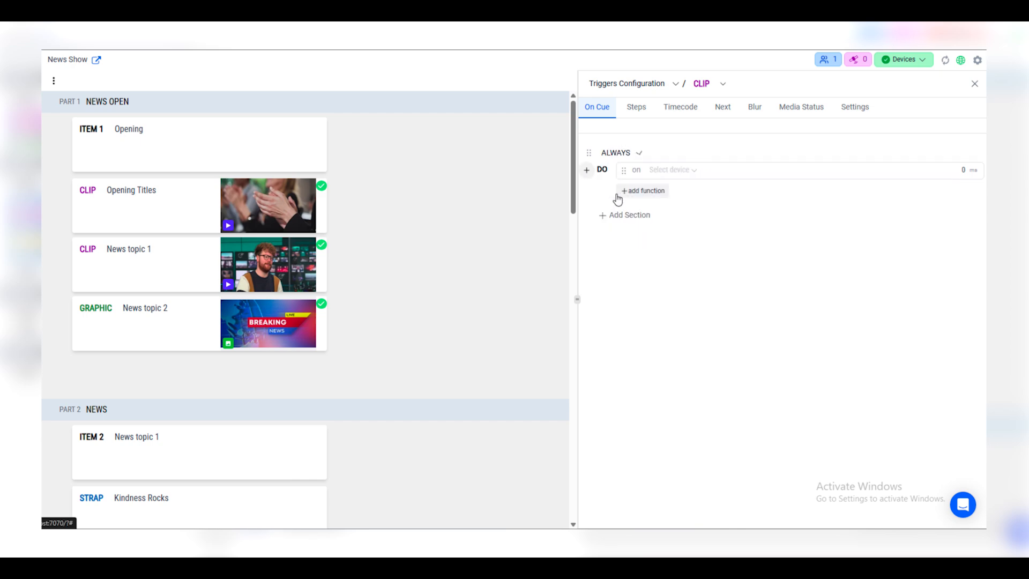
Set the On Cue automation's first function to vMix CutDirect with 002 CLIP A as its input
left_click(684, 173)
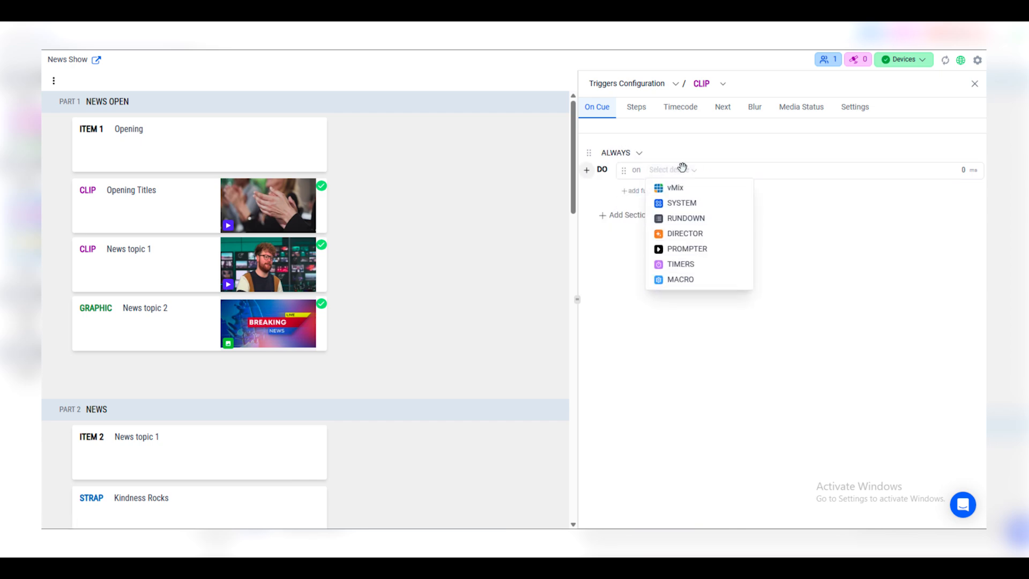
left_click(682, 189)
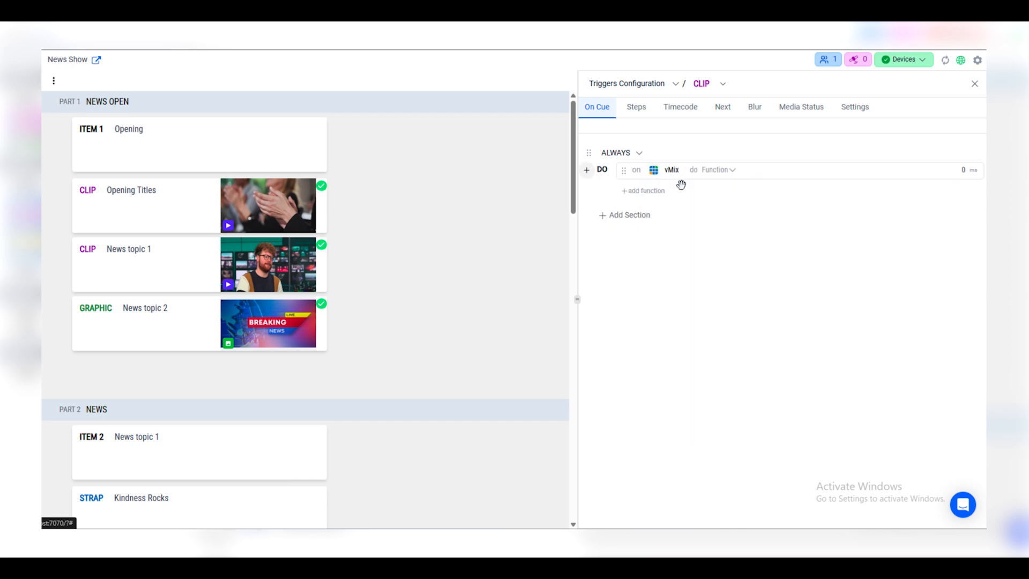
left_click(713, 170)
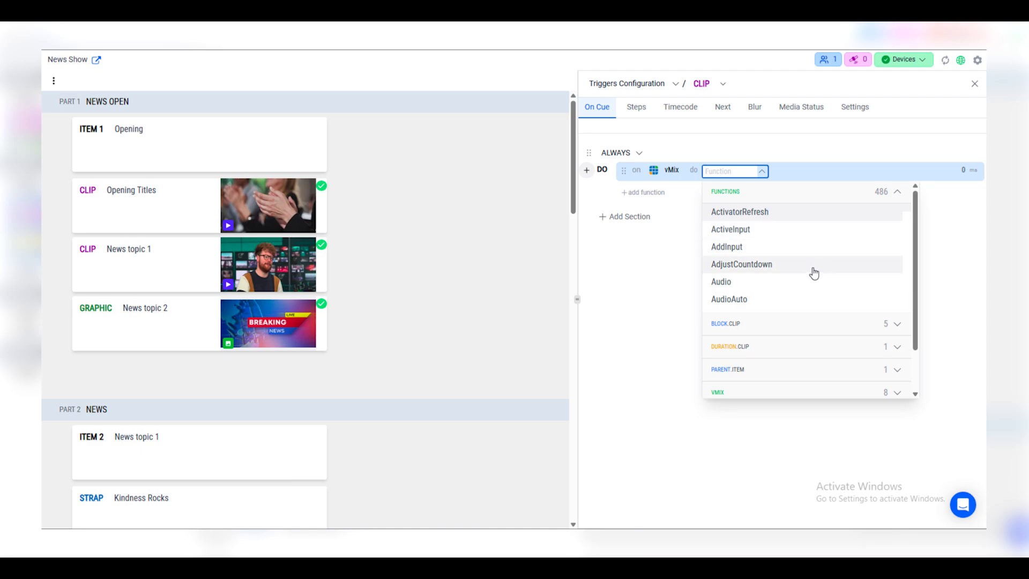
scroll(814, 273, "down", 6)
scroll(815, 277, "down", 4)
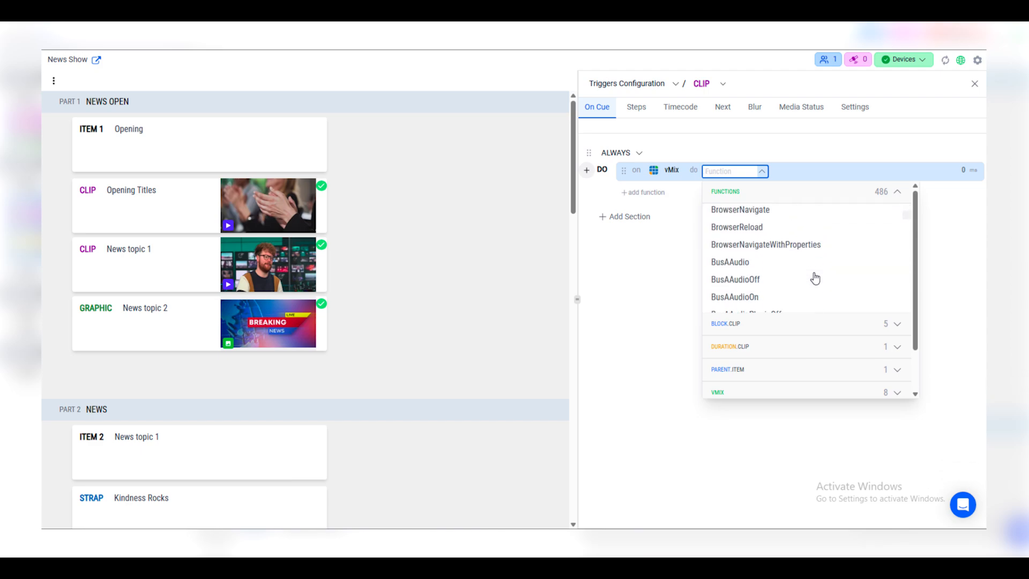
scroll(814, 277, "up", 10)
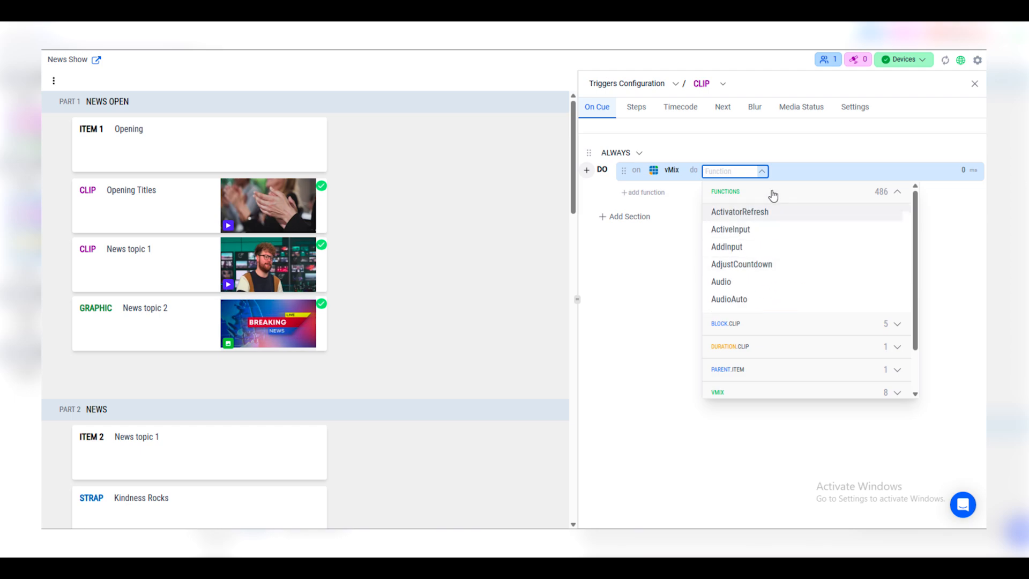
type("cut")
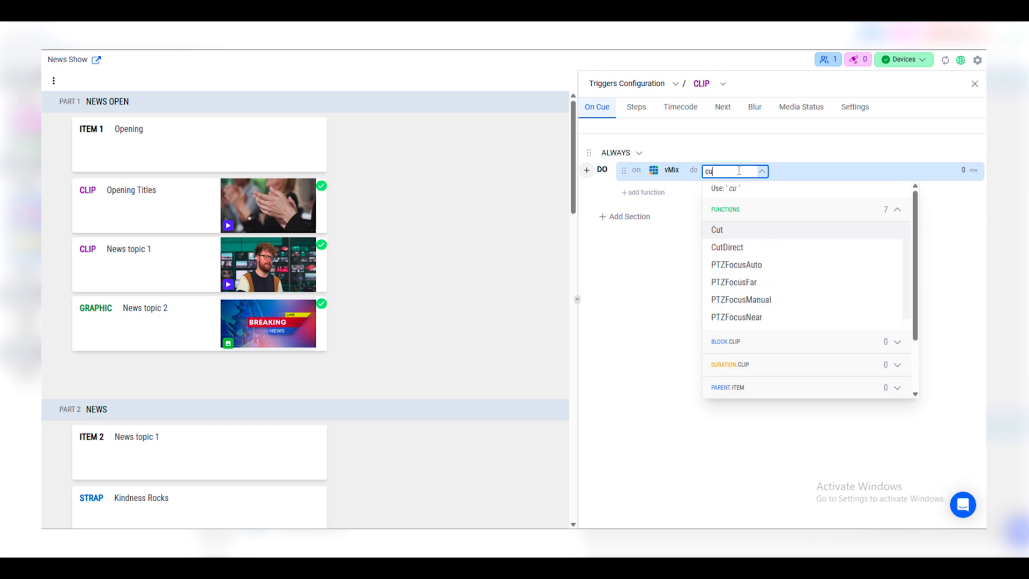
left_click(745, 249)
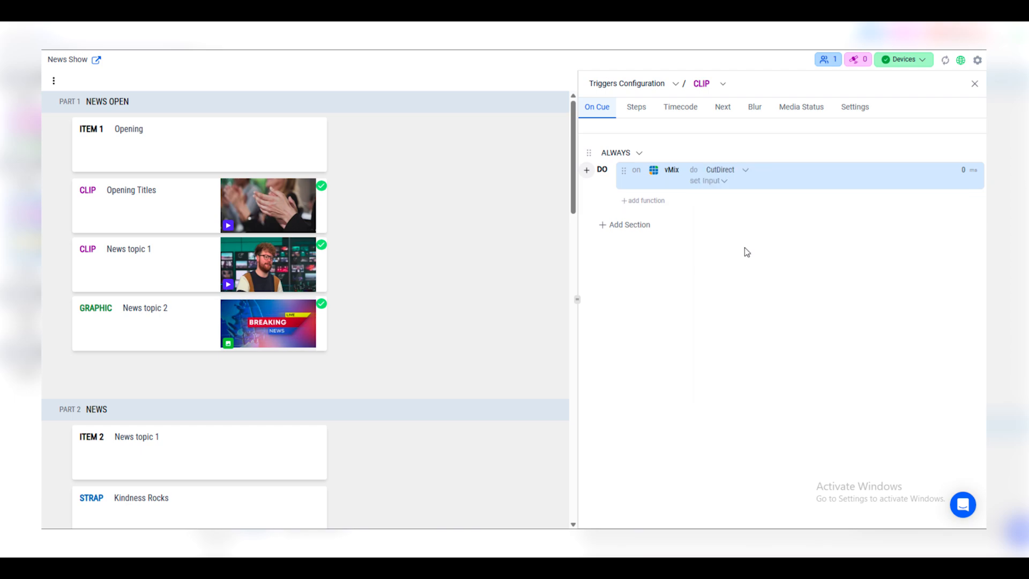
left_click(721, 184)
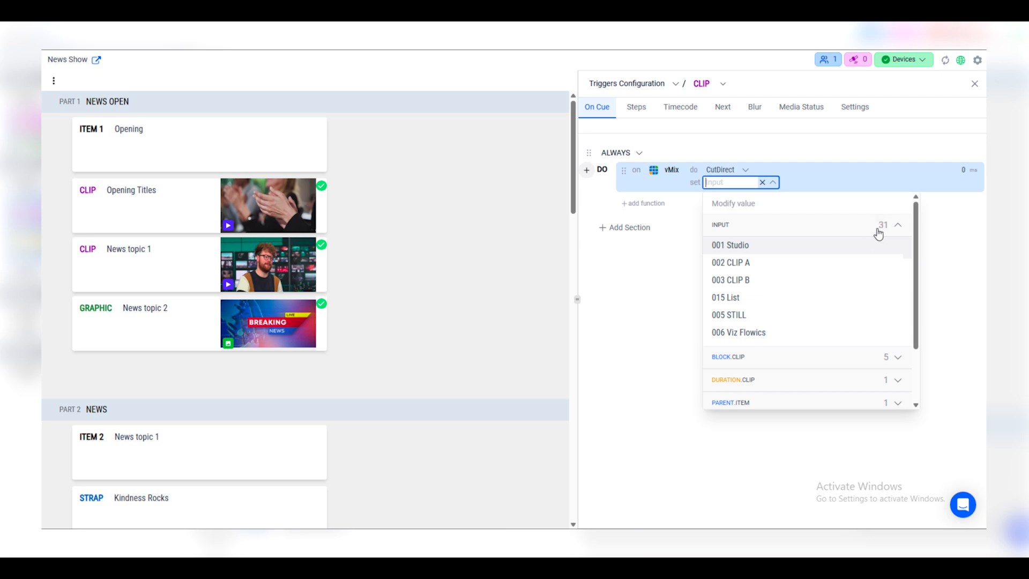
left_click(745, 264)
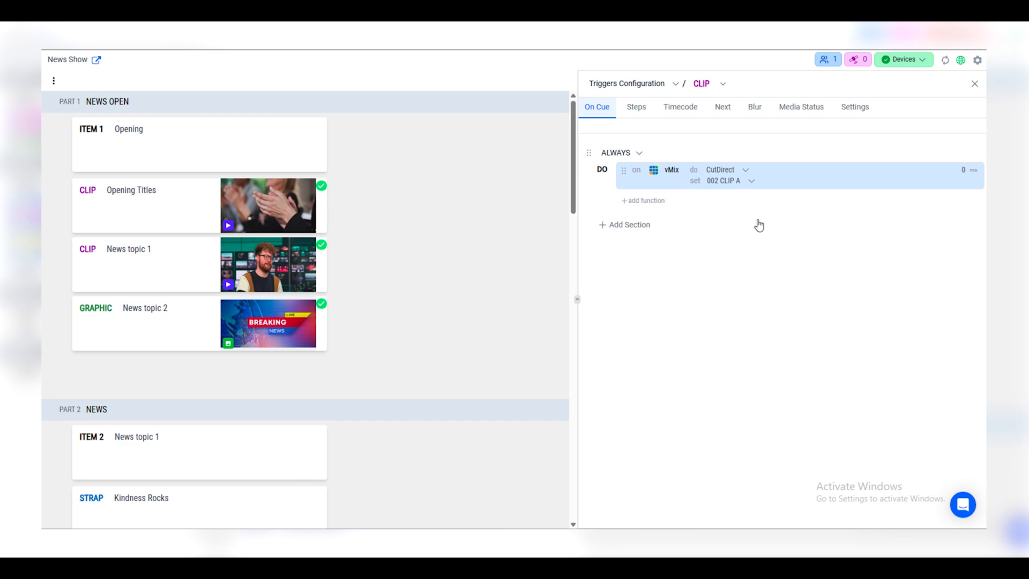
Add a second vMix function to the automation, SetPosition, for input 002 CLIP A with value 0
left_click(648, 201)
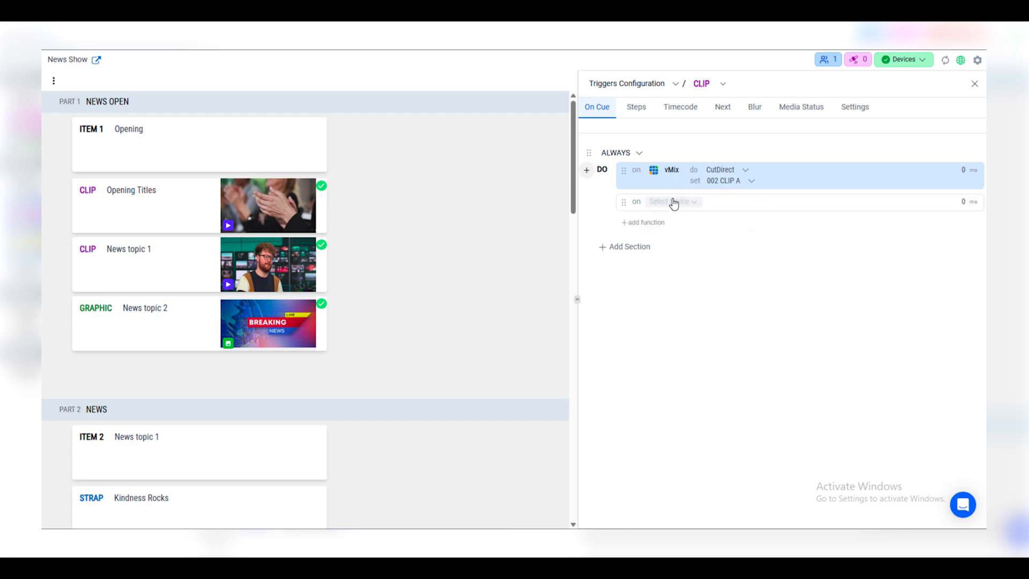
left_click(674, 202)
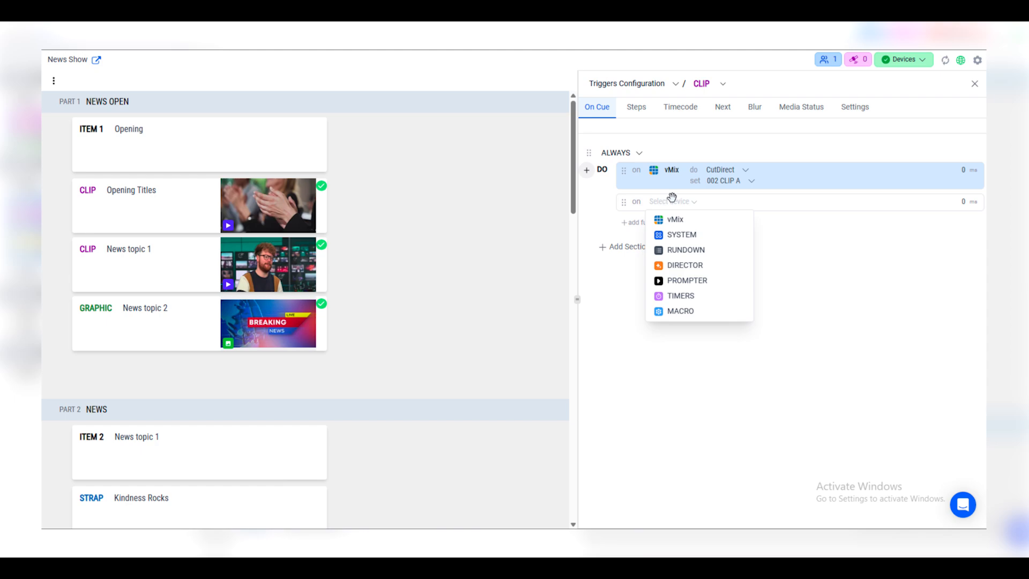
left_click(712, 220)
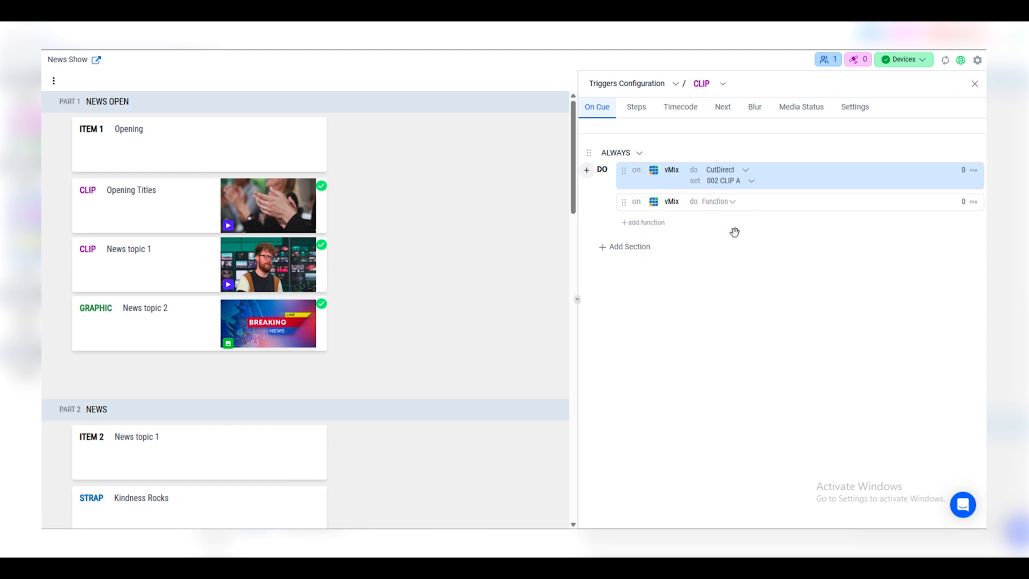
left_click(728, 202)
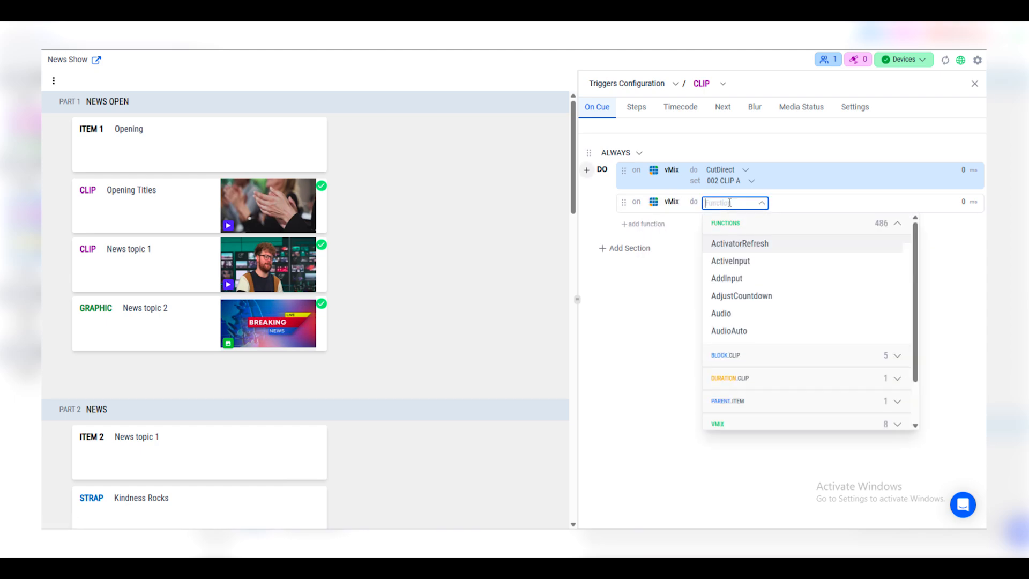
type("setpo")
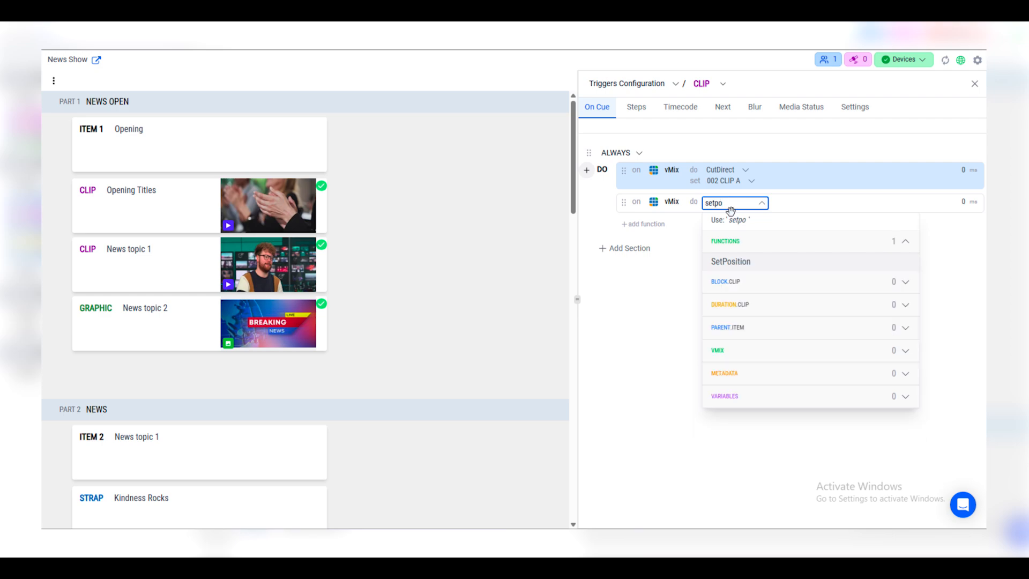
left_click(731, 263)
left_click(716, 213)
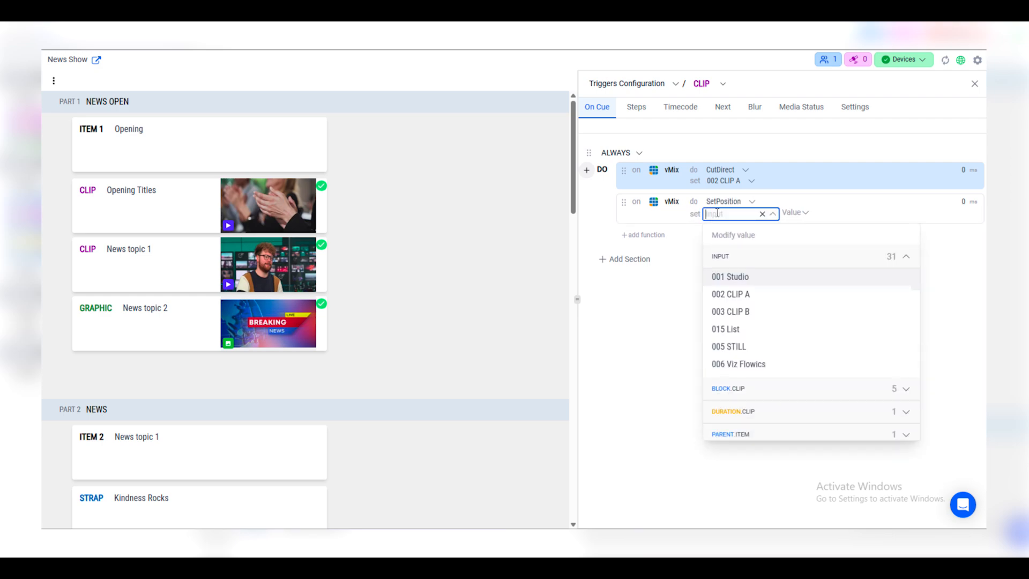
left_click(732, 294)
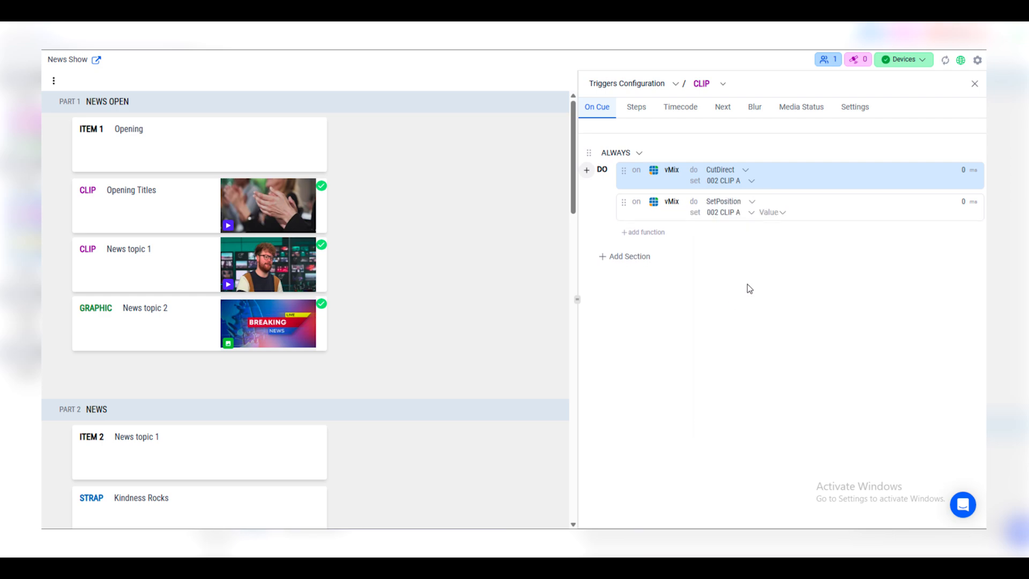
left_click(776, 215)
type("0")
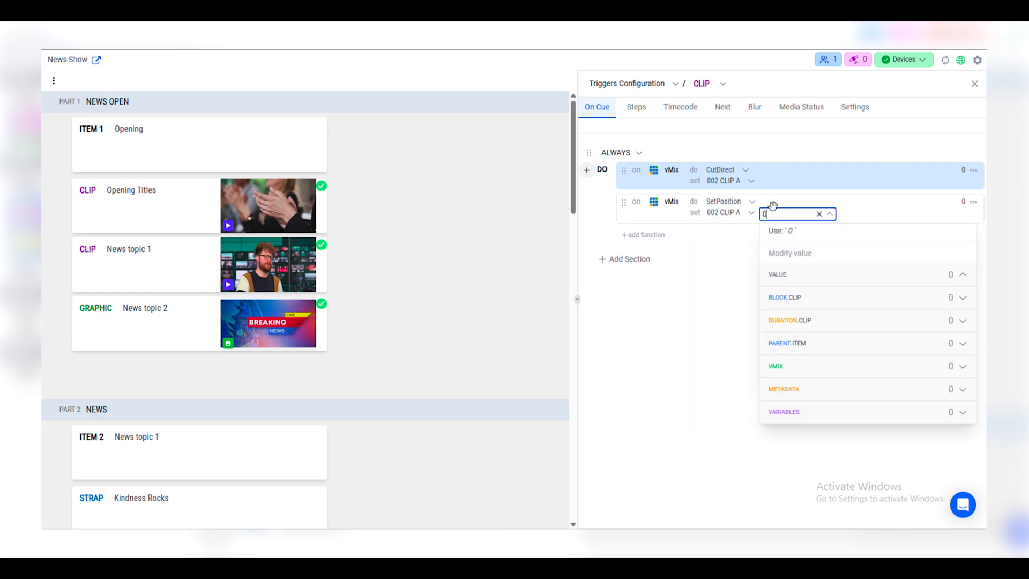
left_click(784, 234)
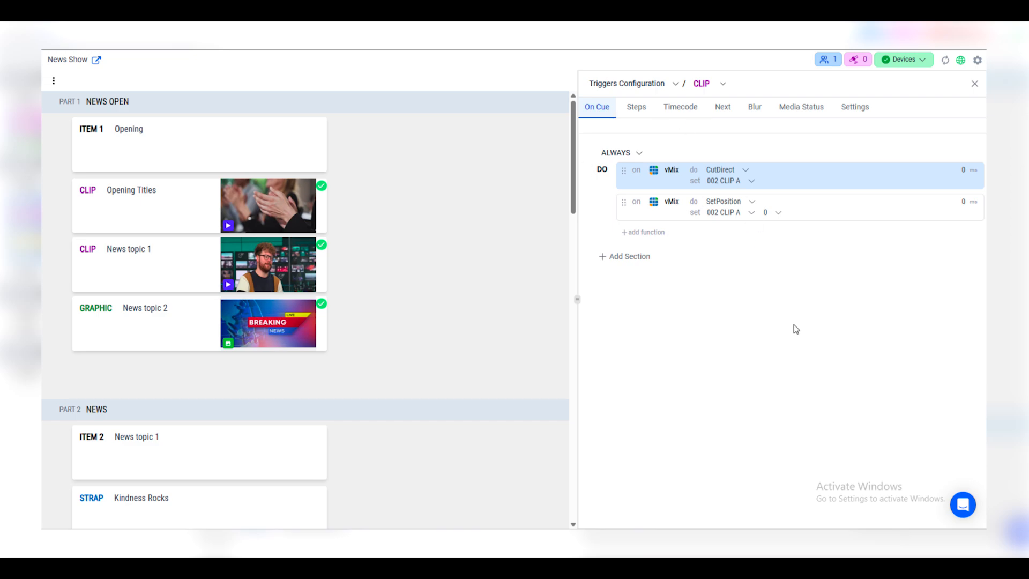
left_click(977, 63)
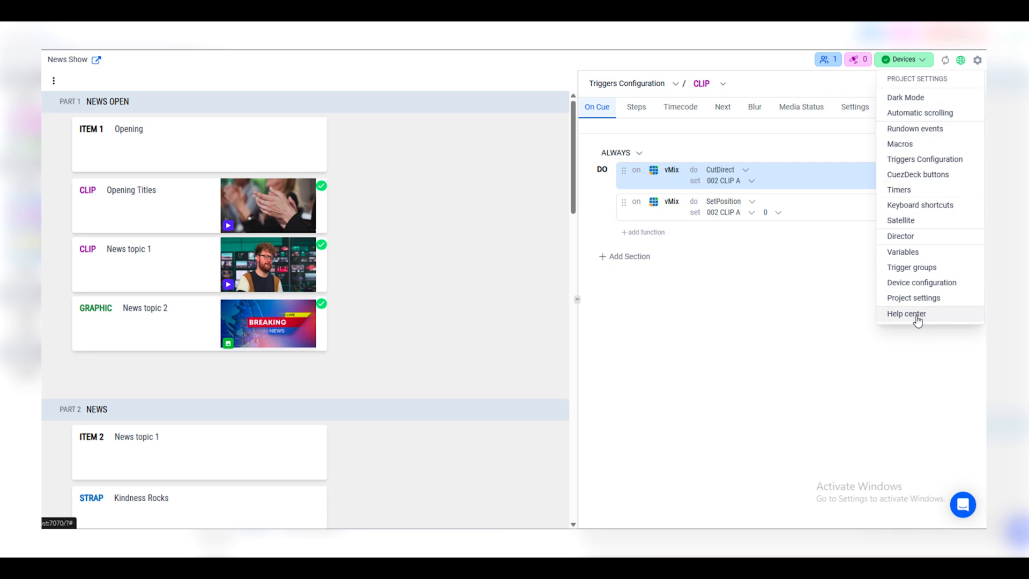
left_click(978, 62)
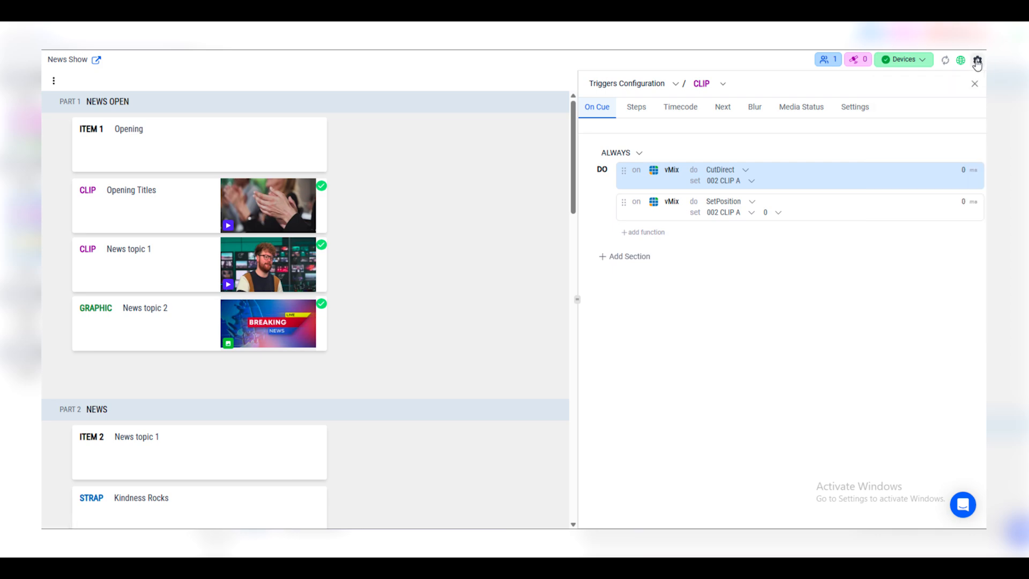